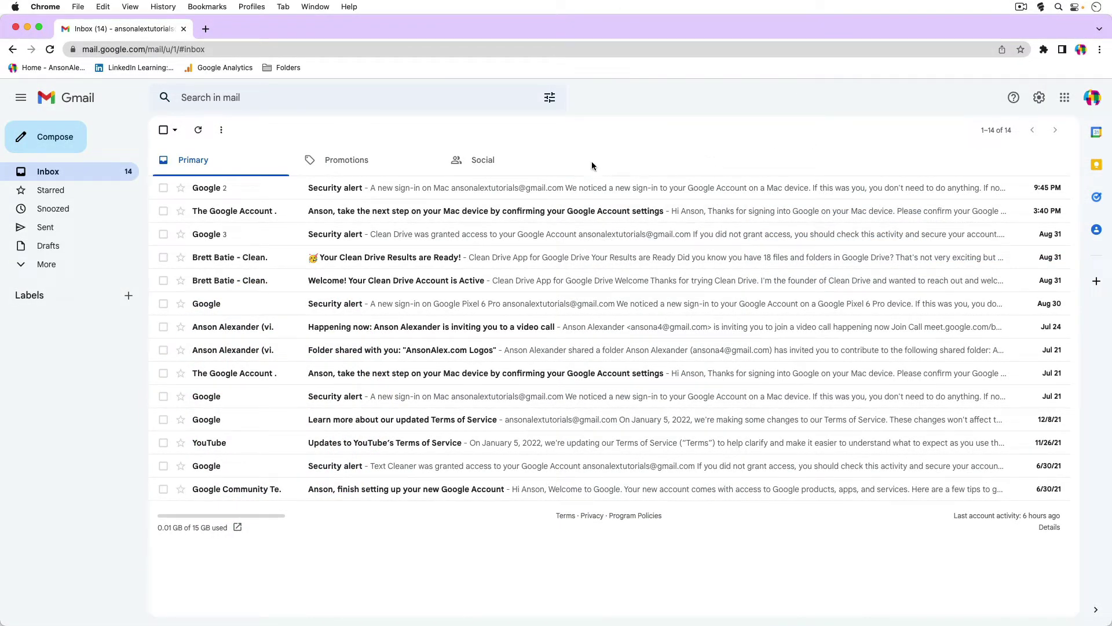
Archive the top inbox conversation, then undo the archive.
click(163, 188)
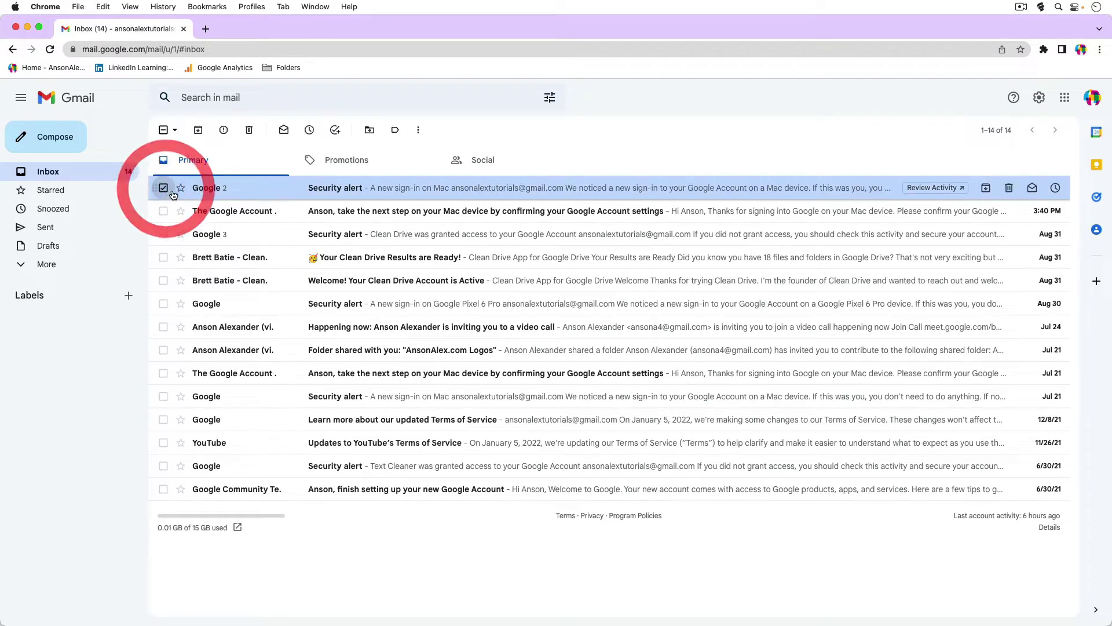
click(199, 130)
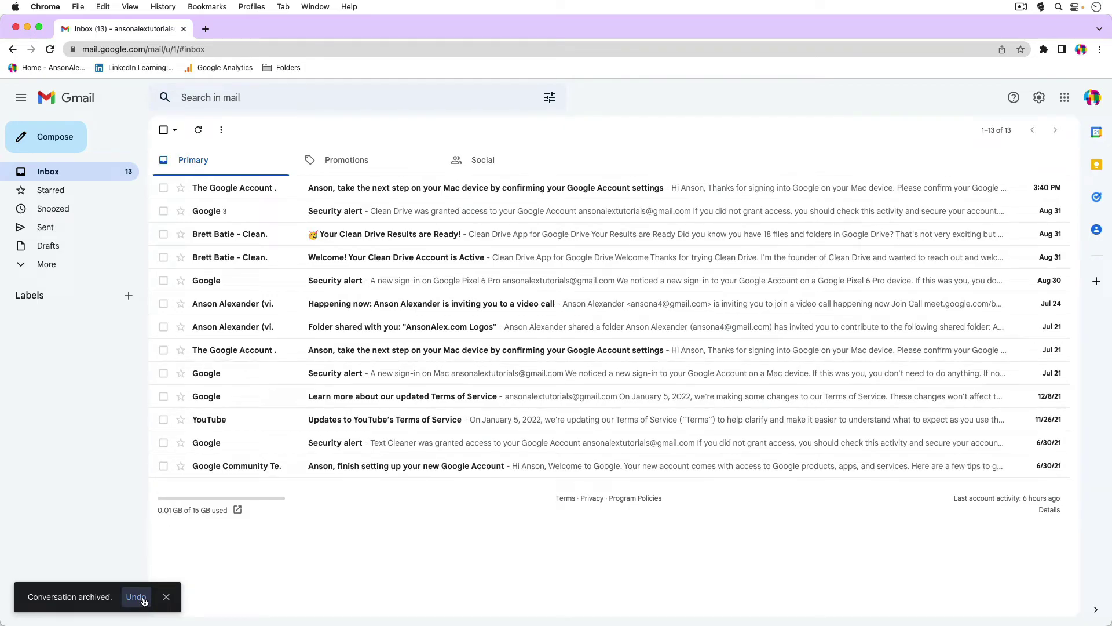
click(136, 596)
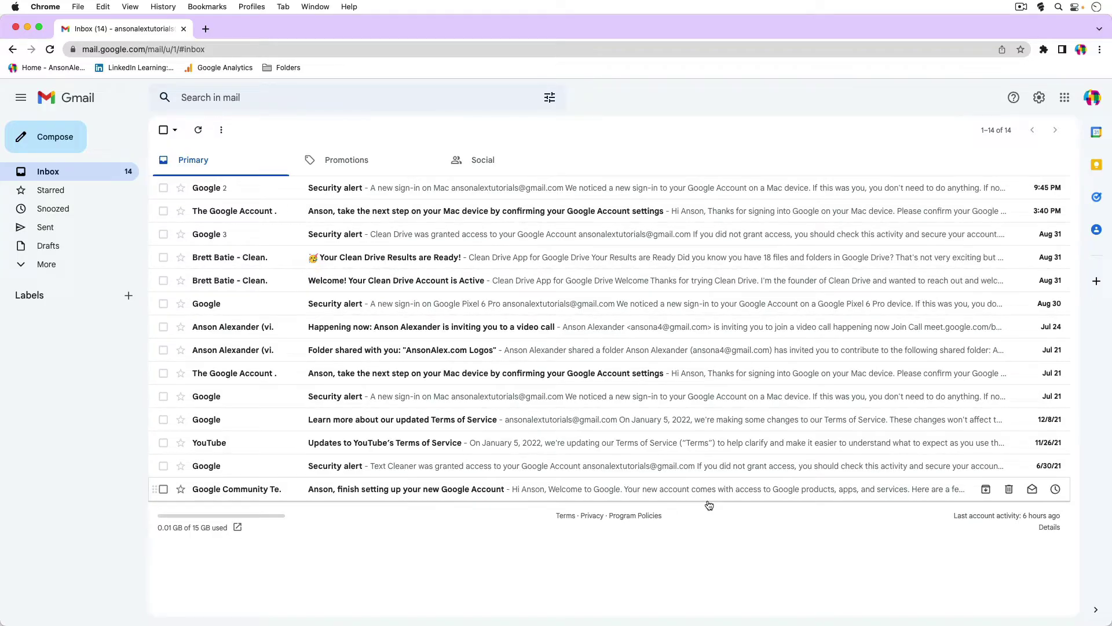
click(742, 517)
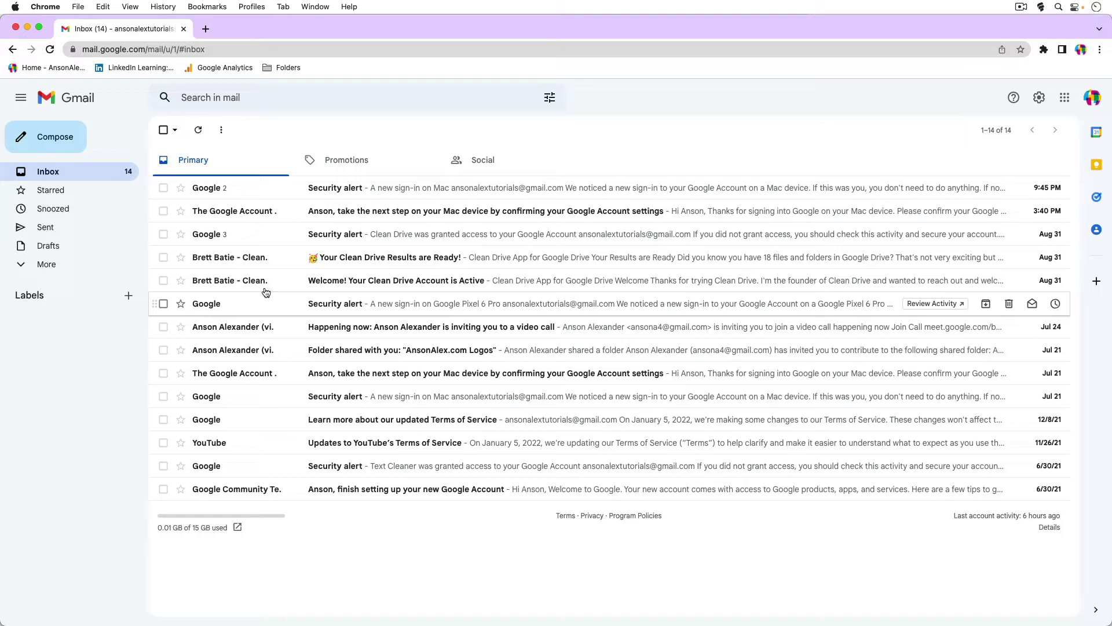
Keep All Mail permanently shown in the sidebar, just under Drafts.
click(22, 268)
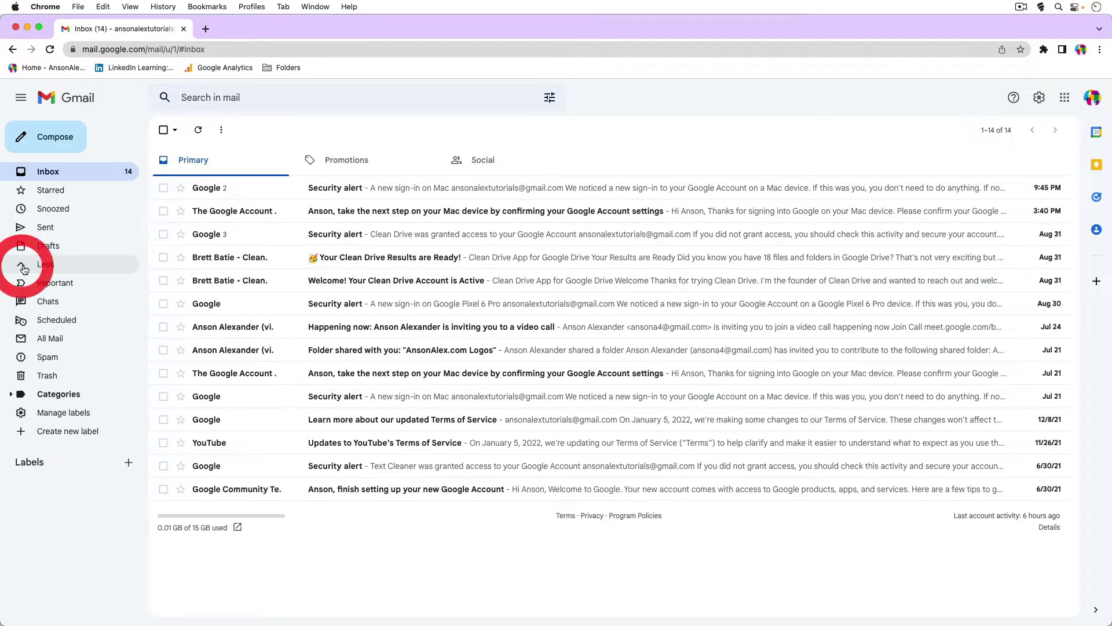
click(65, 340)
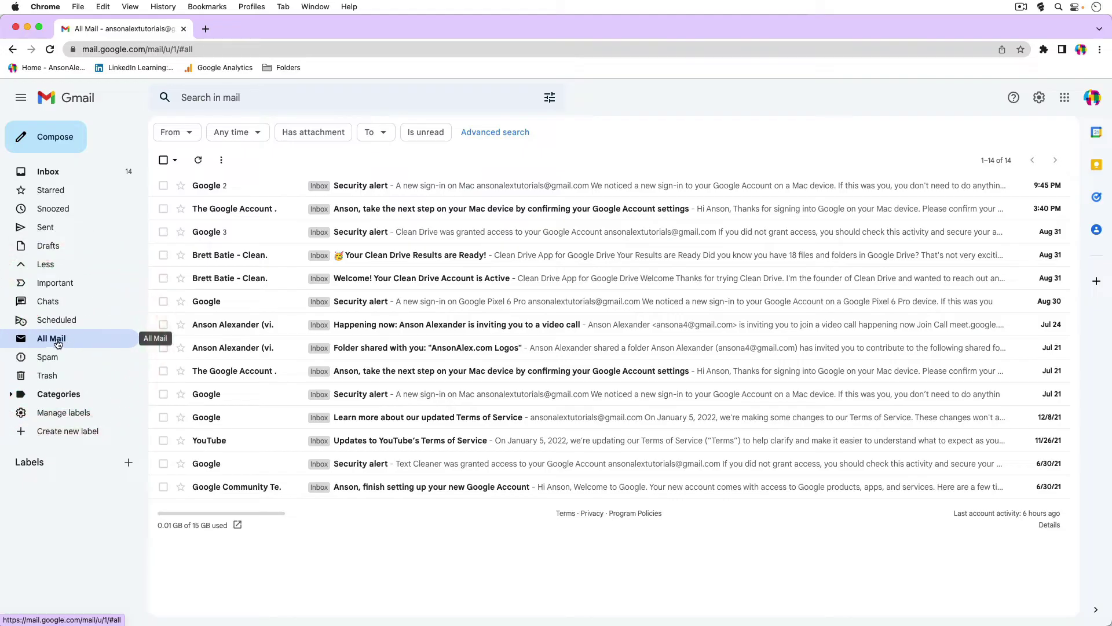
drag(58, 279, 47, 208)
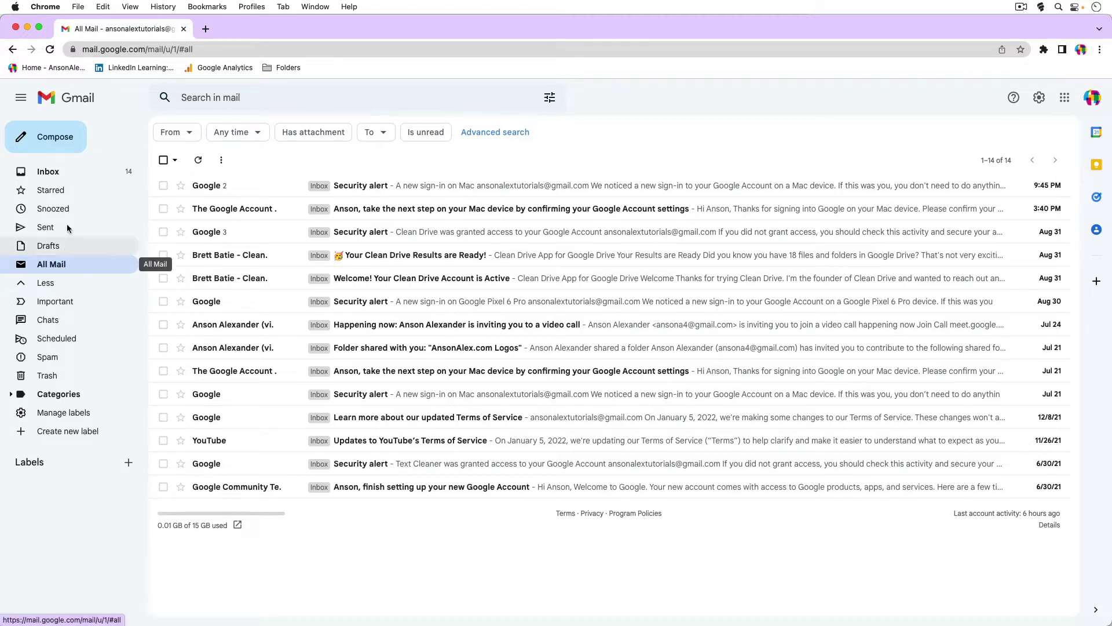
Archive the newest Security alert from the inbox and view it in All Mail.
click(64, 174)
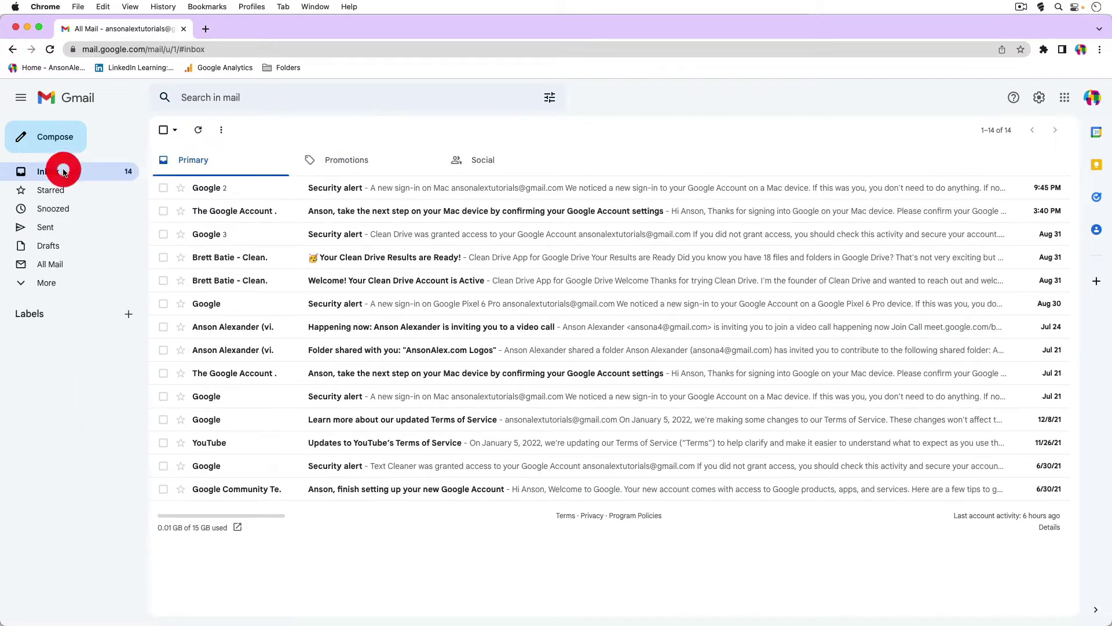
click(163, 187)
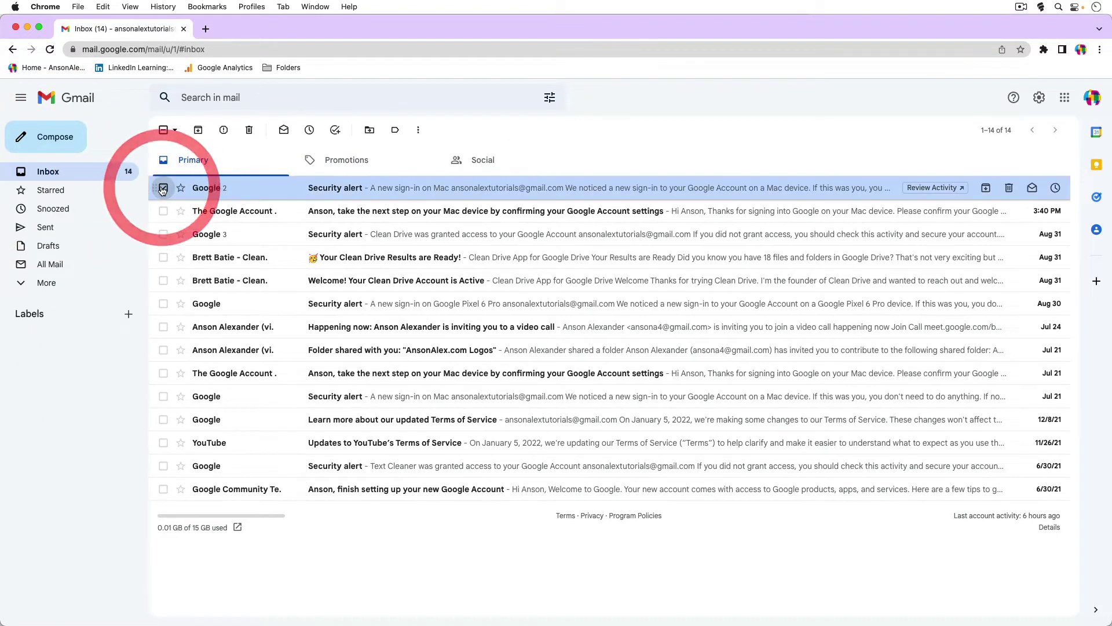
click(198, 131)
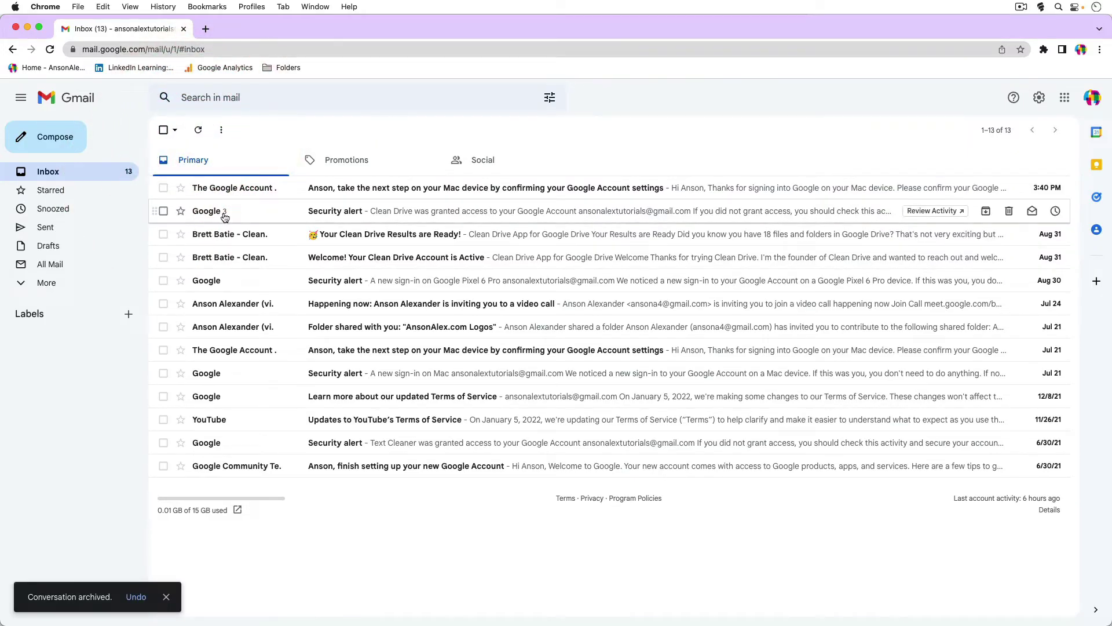
click(79, 268)
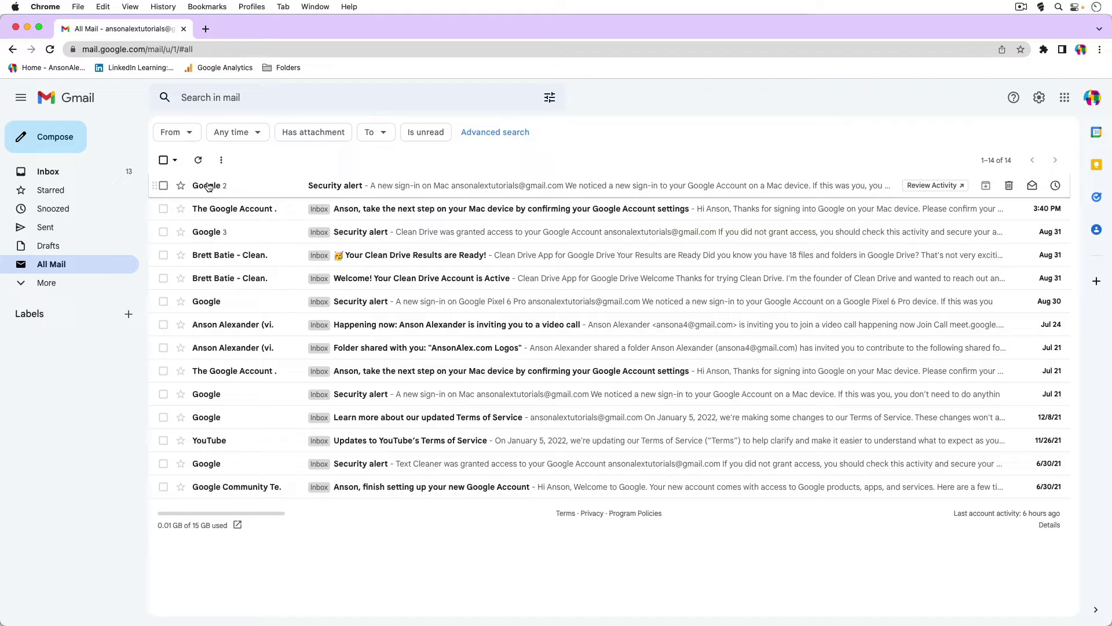
Move the 9:45 PM Security alert from All Mail back to the inbox, then view the inbox.
click(164, 186)
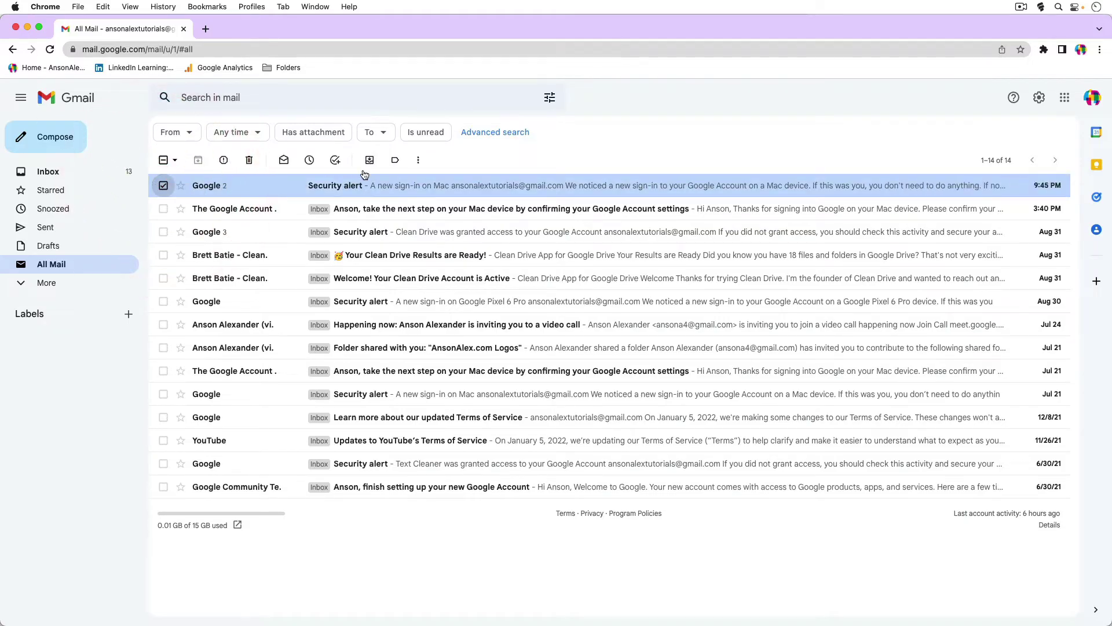
click(395, 160)
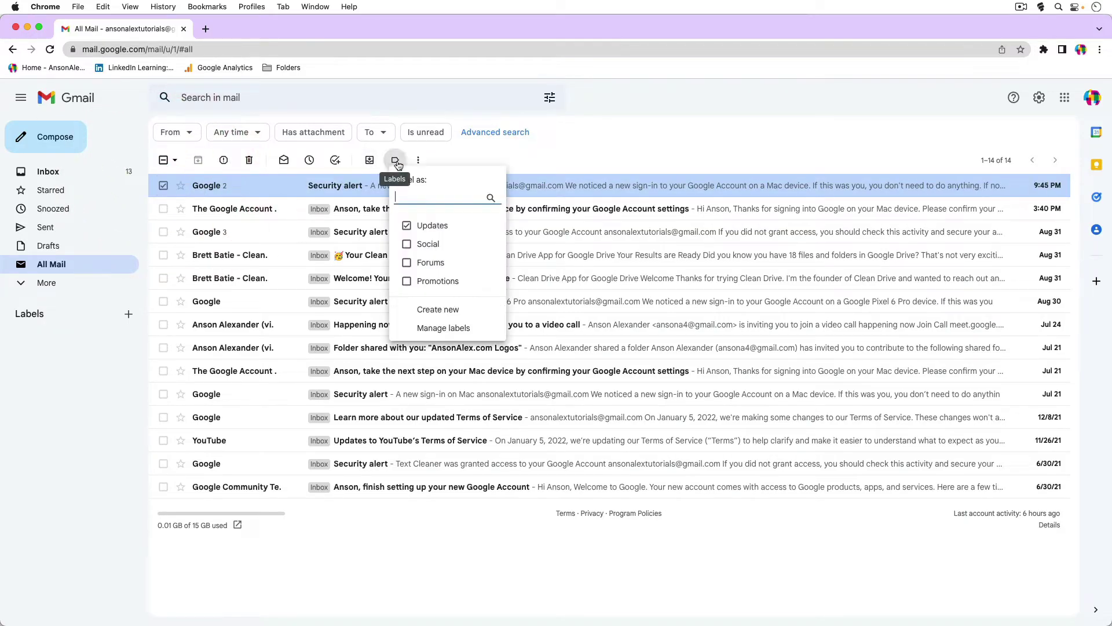
click(487, 154)
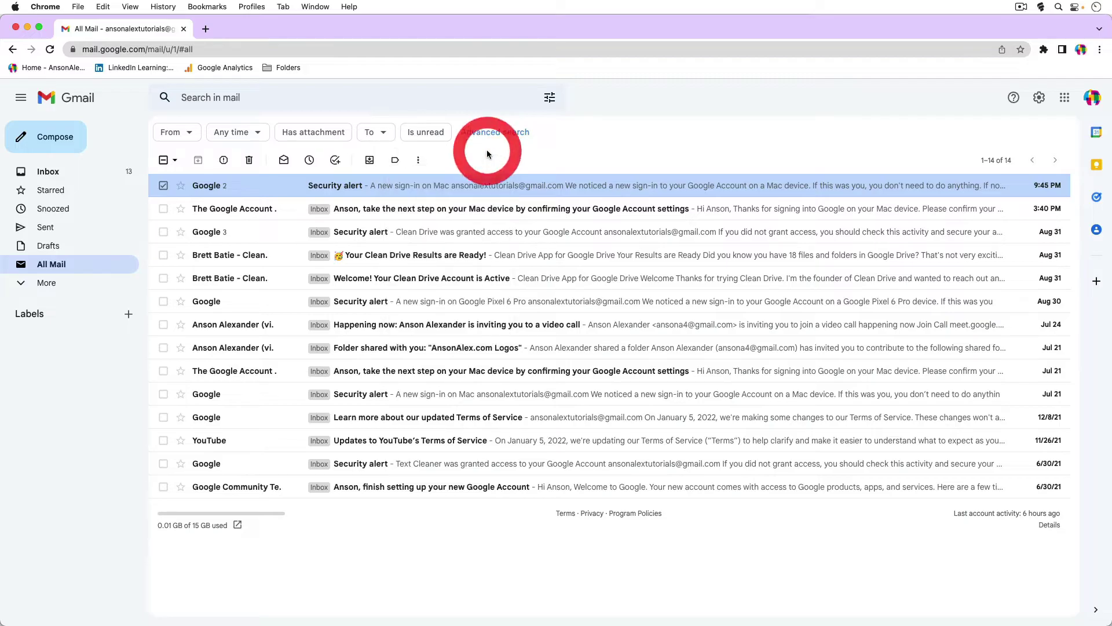
click(371, 161)
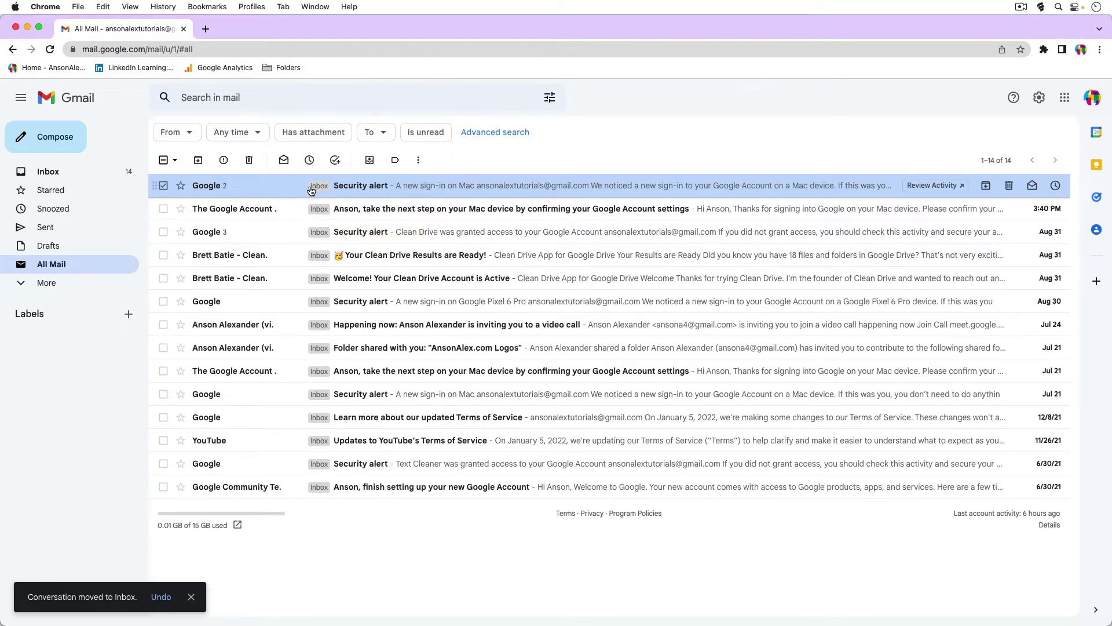
click(67, 174)
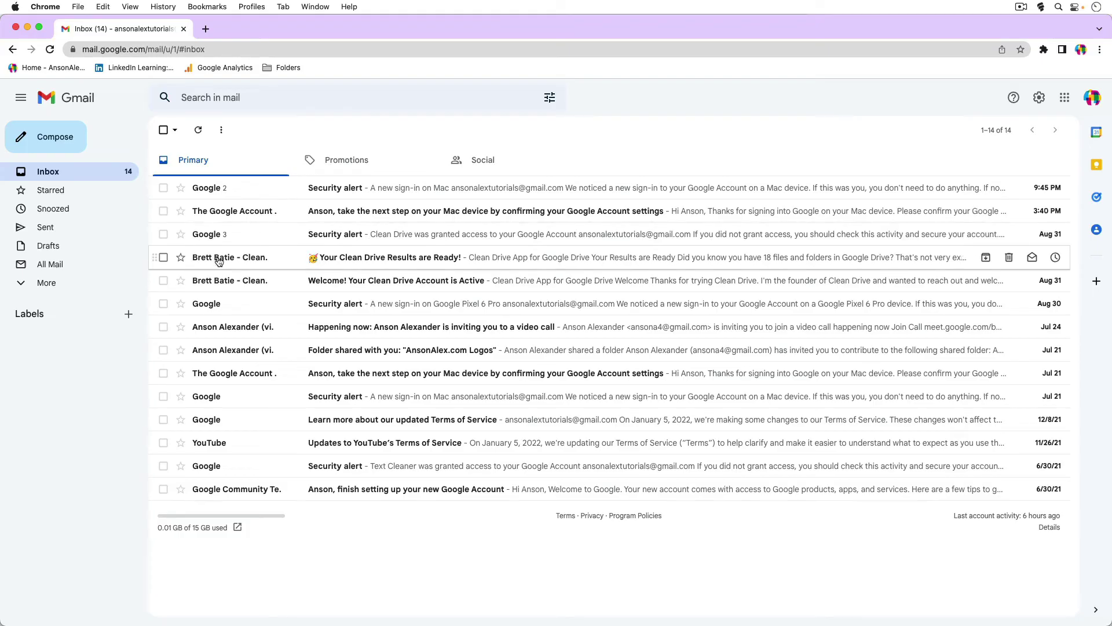
Archive the top three inbox conversations: two Security alerts and the Google Account message.
click(163, 189)
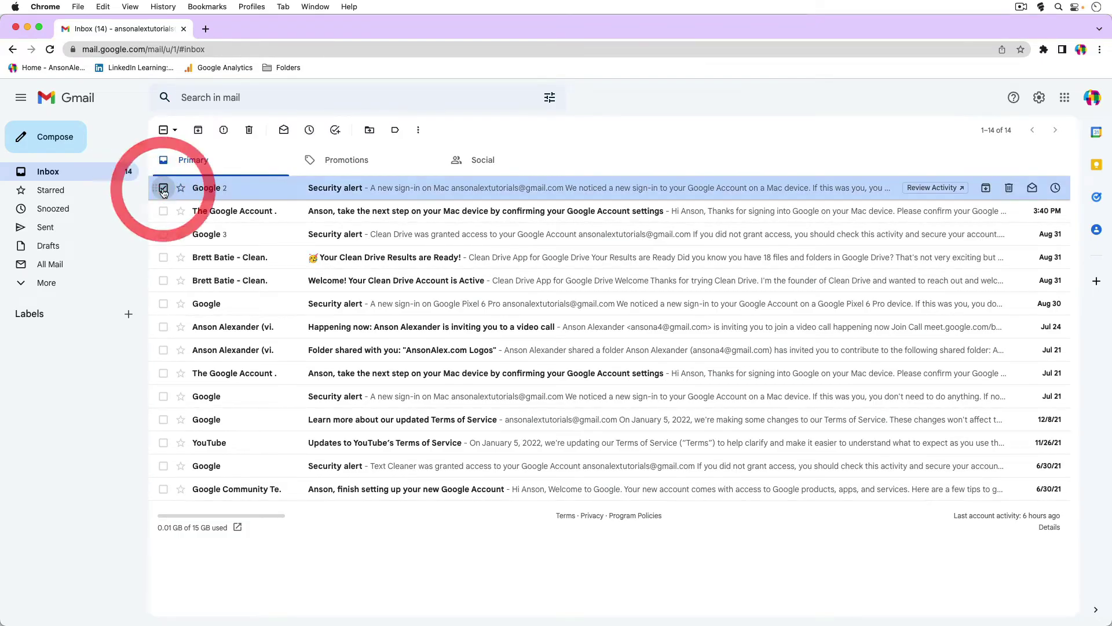
click(198, 130)
click(164, 187)
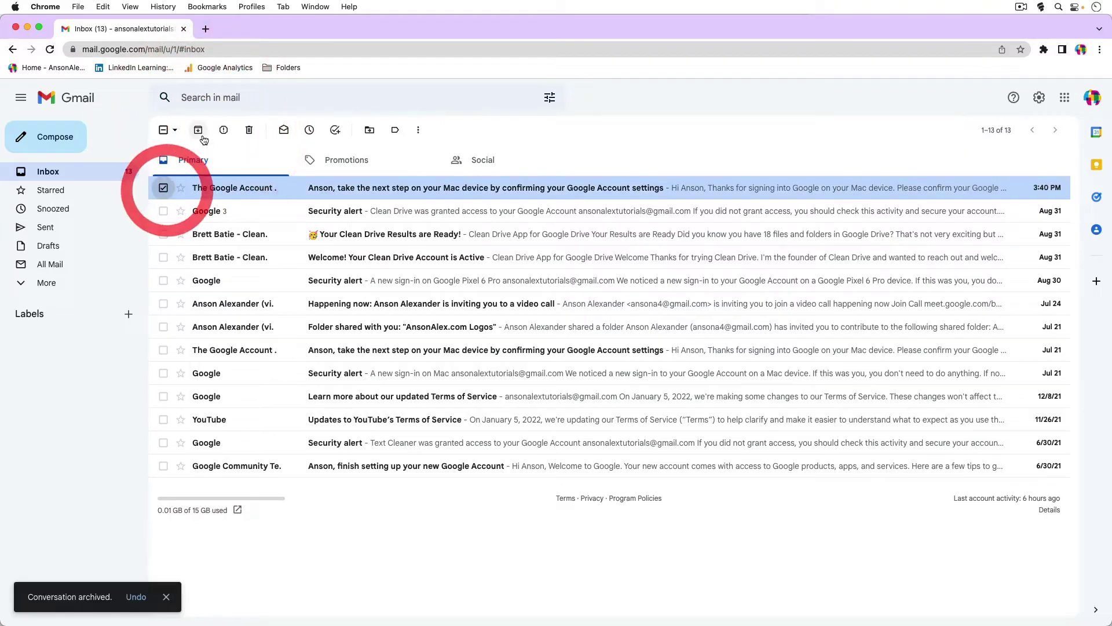
click(198, 130)
click(163, 188)
click(198, 129)
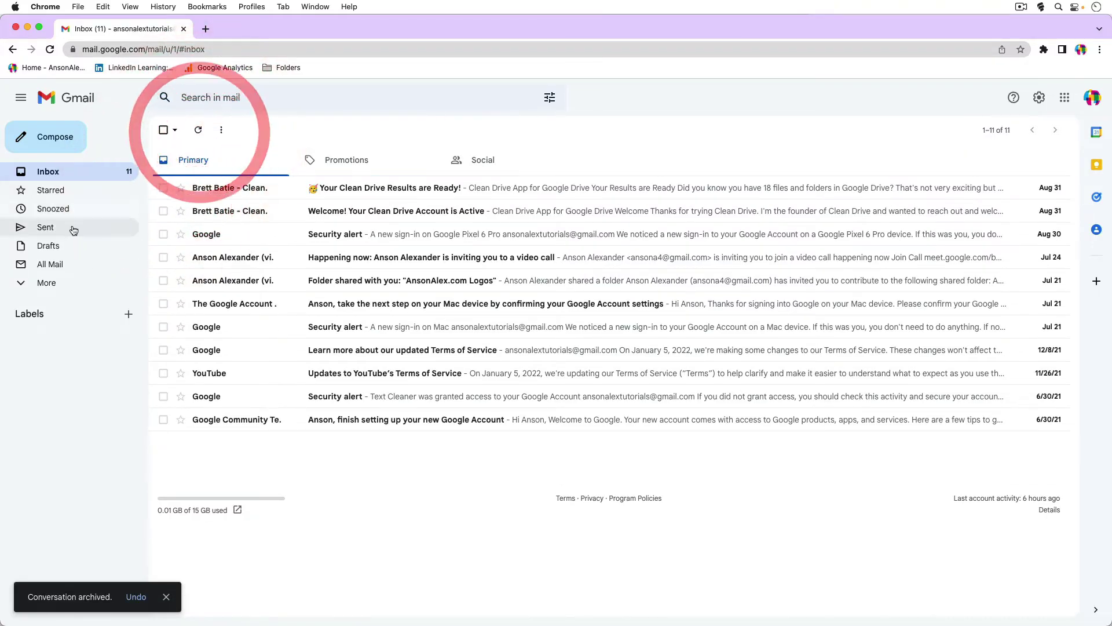
In All Mail, select those three conversations and move them back to the inbox.
click(50, 264)
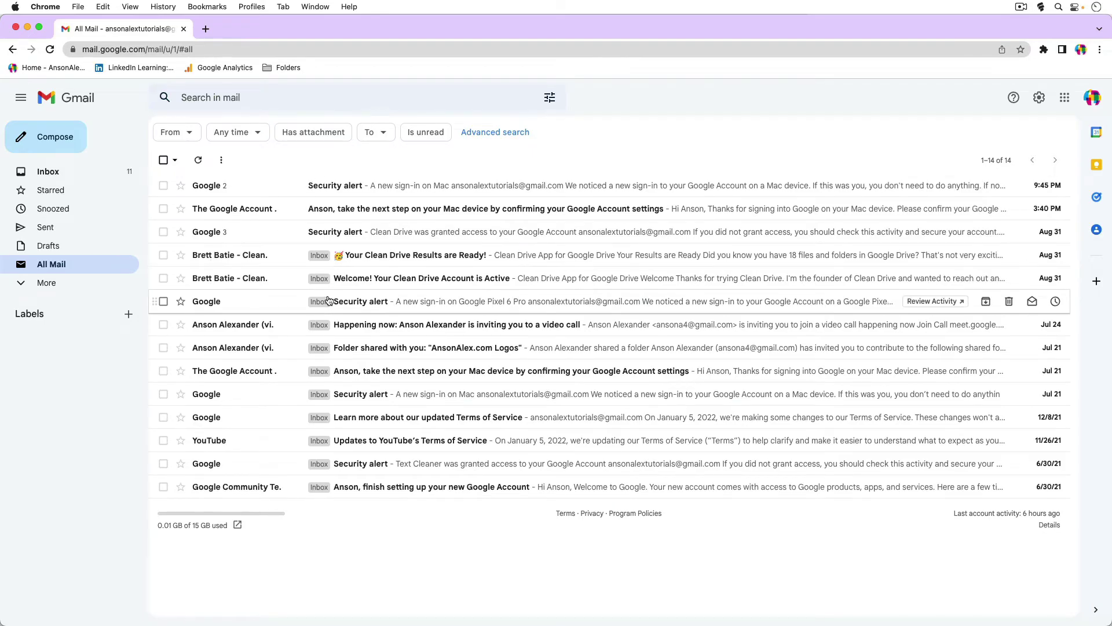
click(163, 231)
click(163, 209)
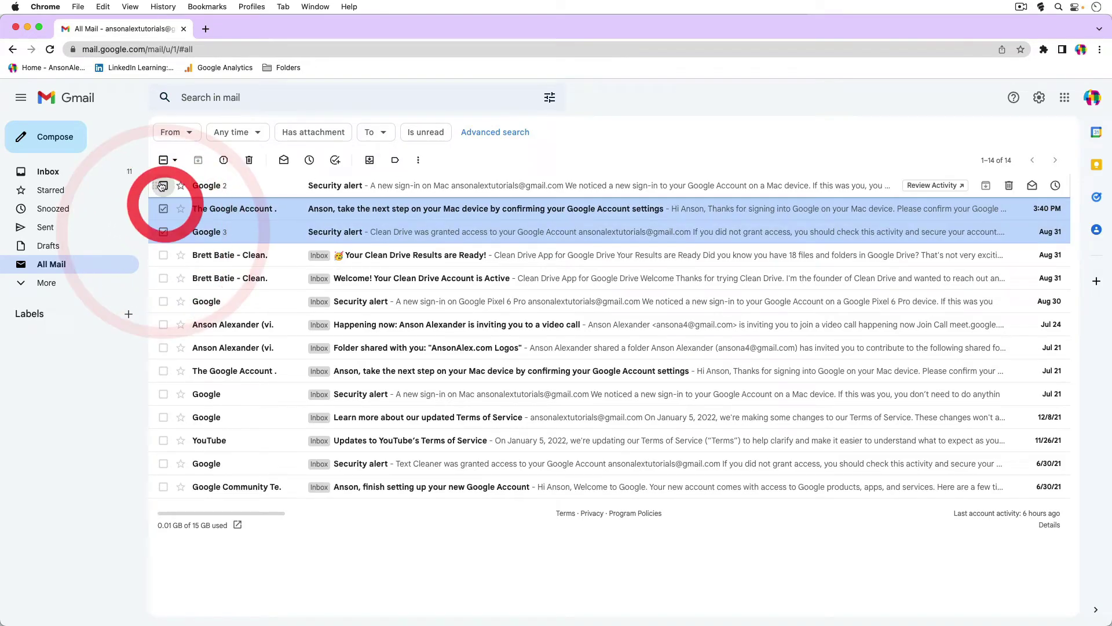
click(164, 185)
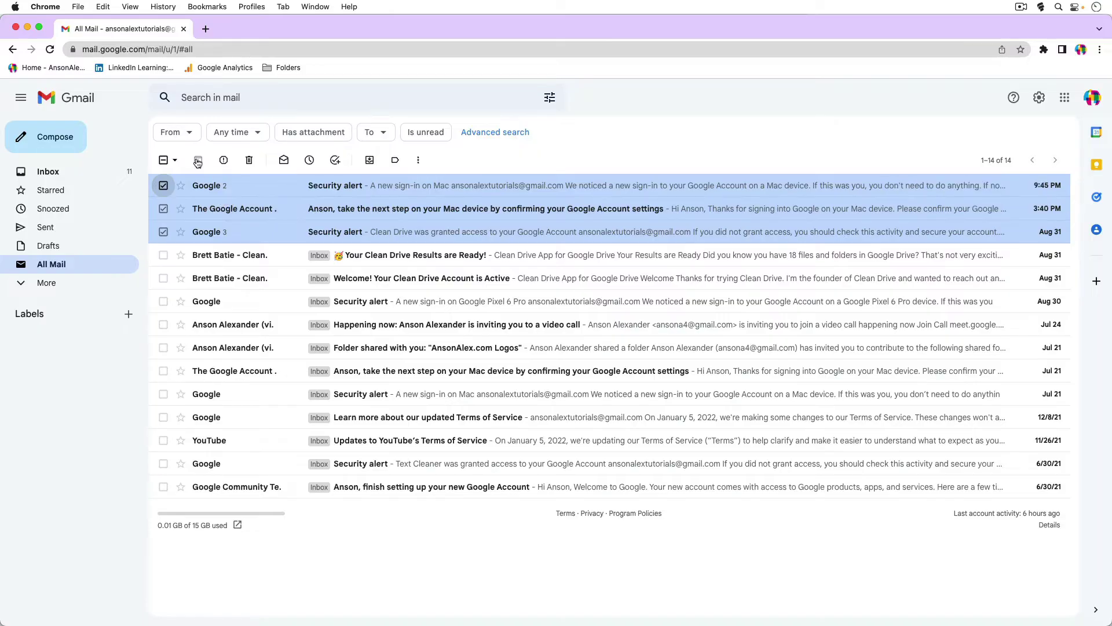
click(370, 161)
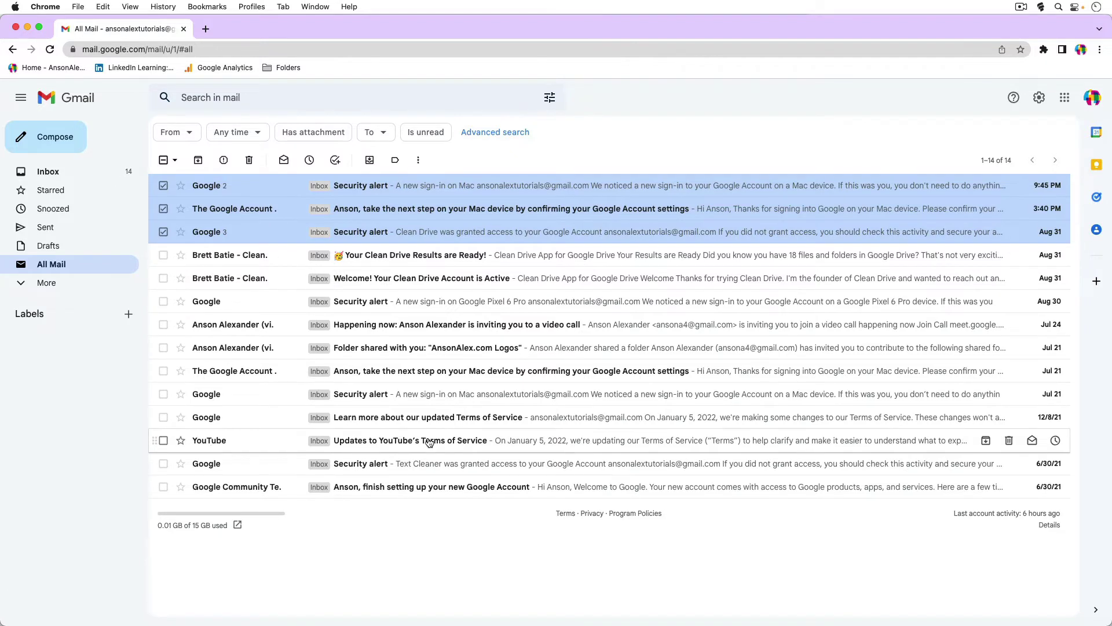
Search the mail for 'terms of service'.
click(259, 96)
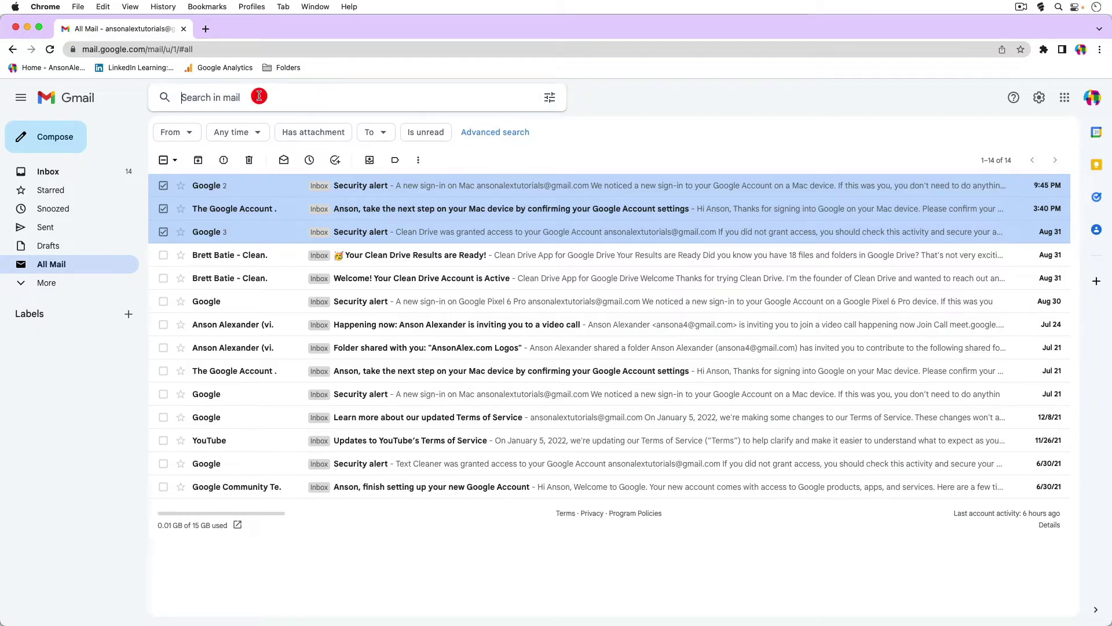
text(terms of service)
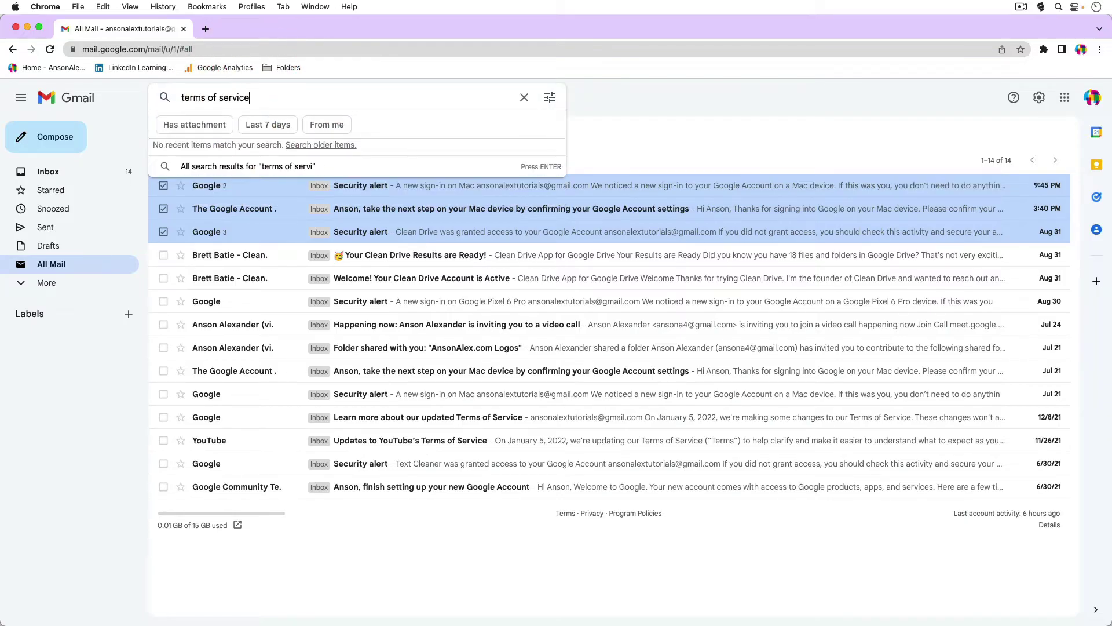
key(Return)
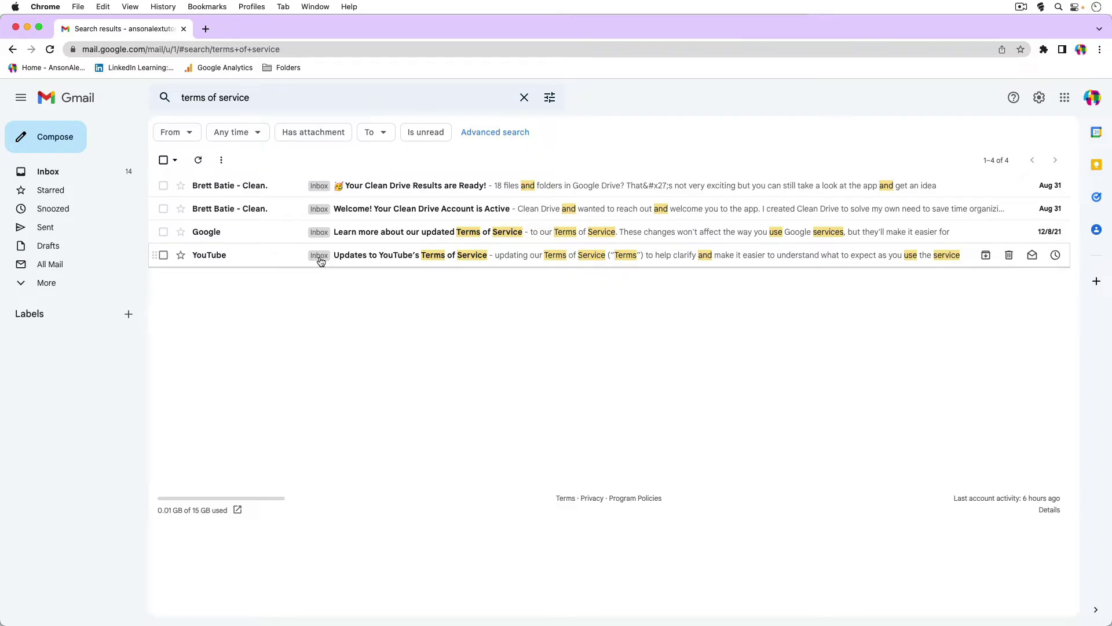
Archive the YouTube Terms of Service update, move it back to the Inbox, and view the Inbox.
click(163, 255)
click(198, 161)
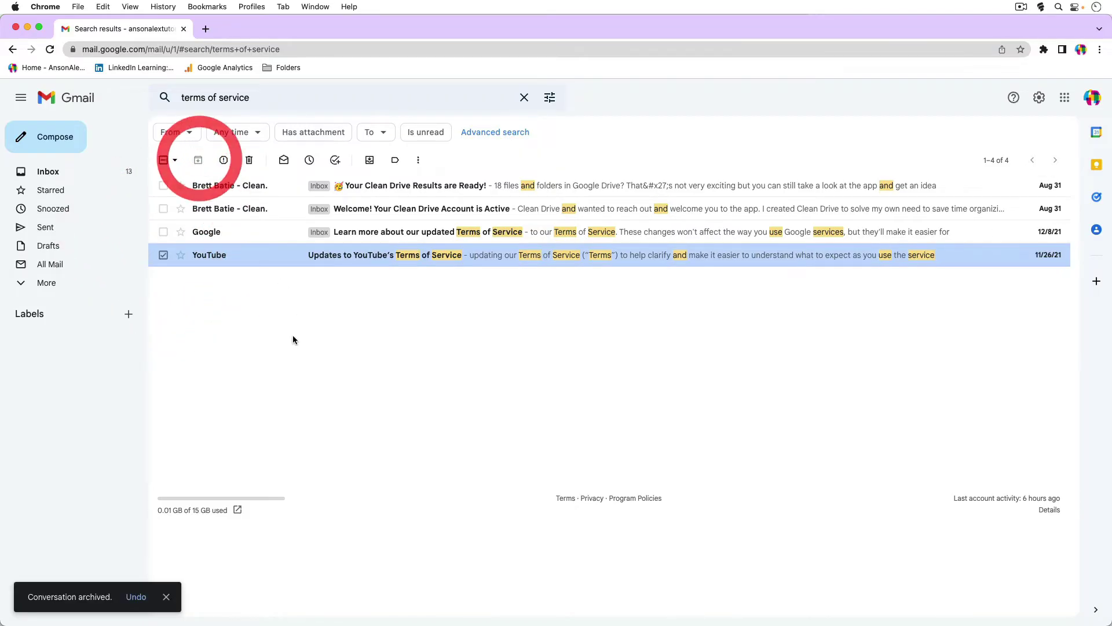
click(163, 255)
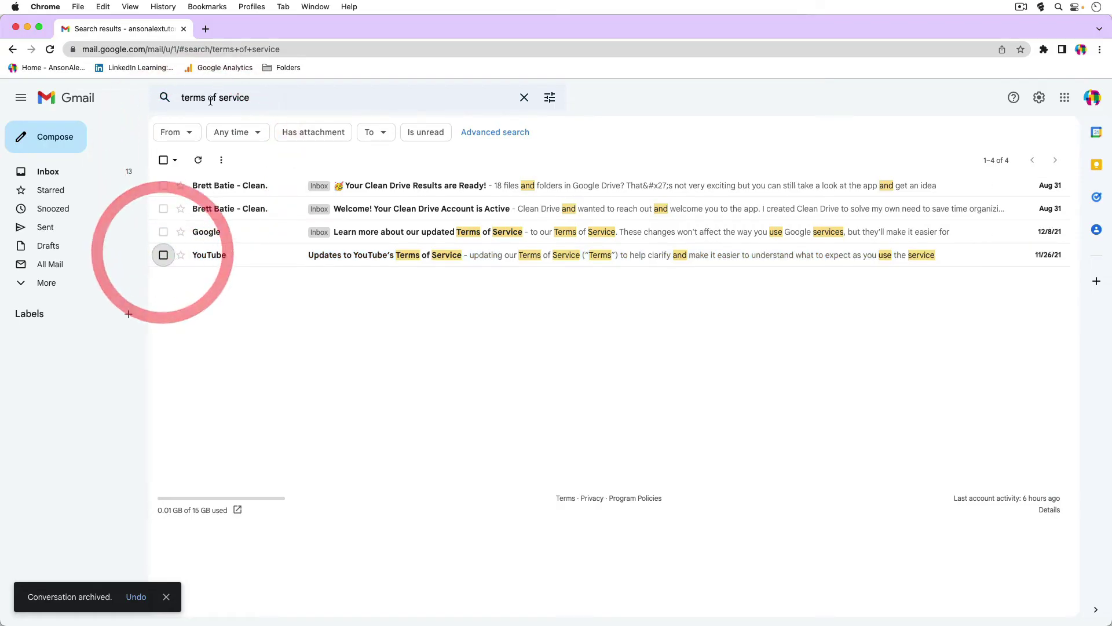
click(163, 255)
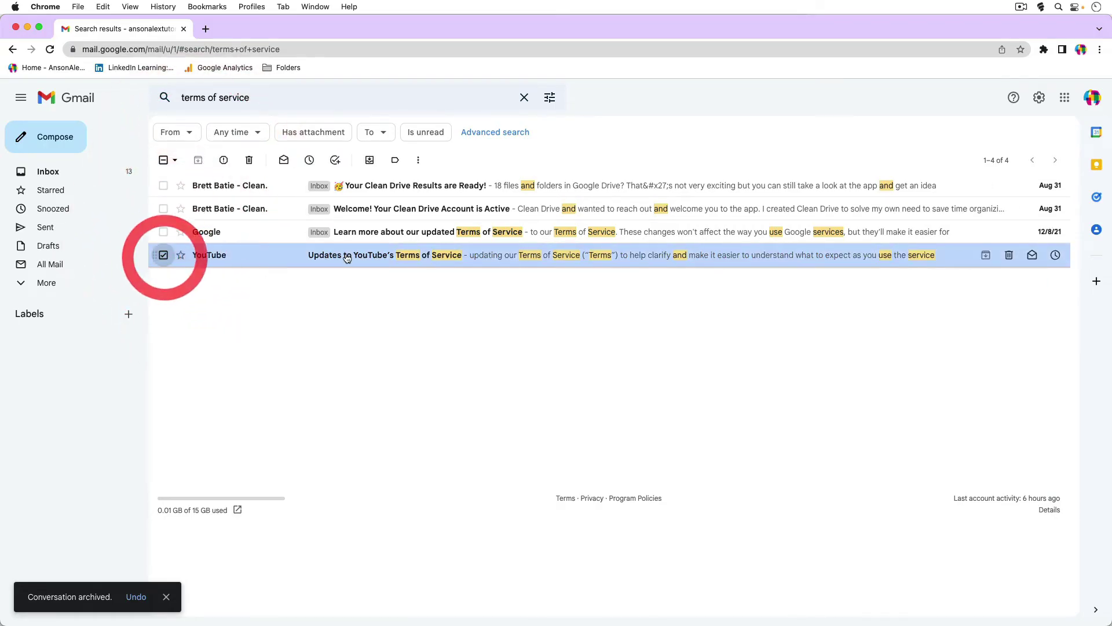
click(371, 162)
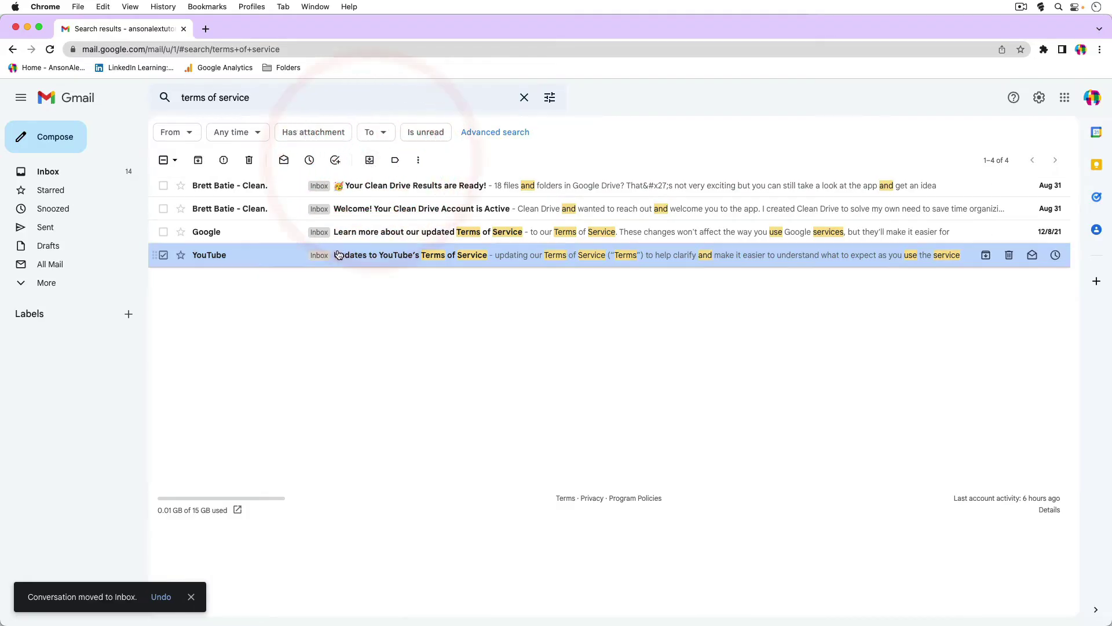
click(82, 174)
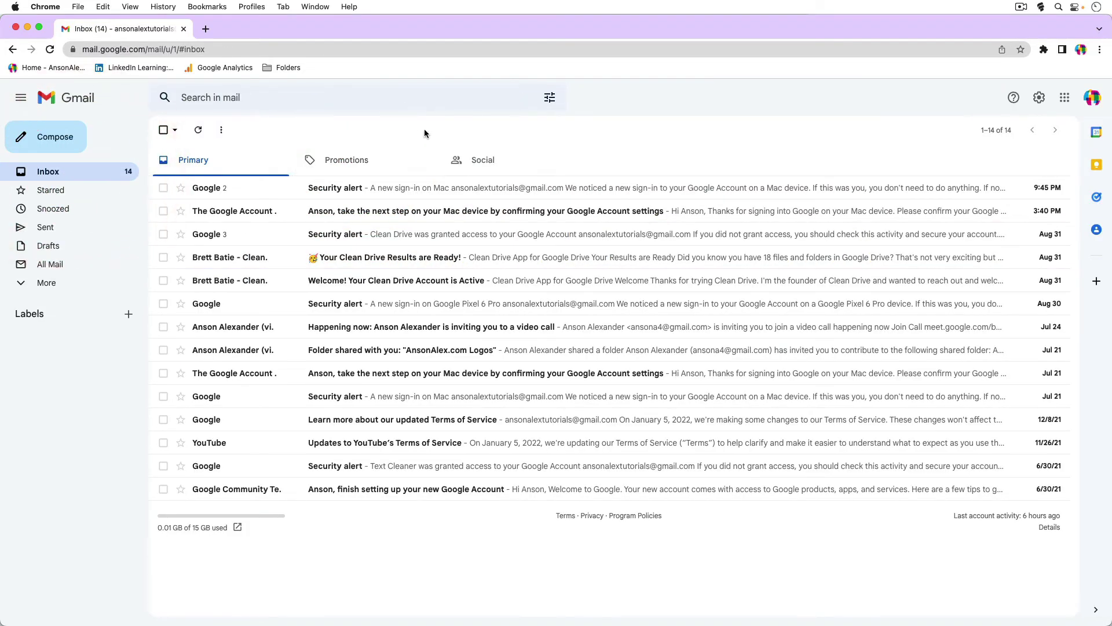
Archive the 9:45 PM Security alert; tag the Google Account conversation with new 'test label' and archive it.
click(456, 129)
click(163, 188)
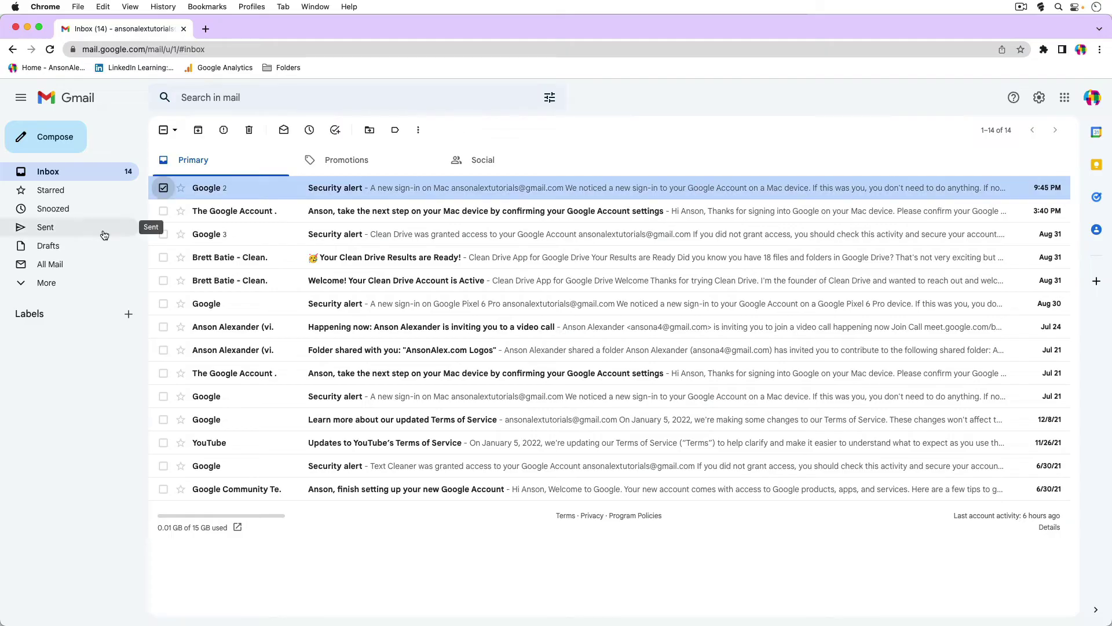
click(395, 129)
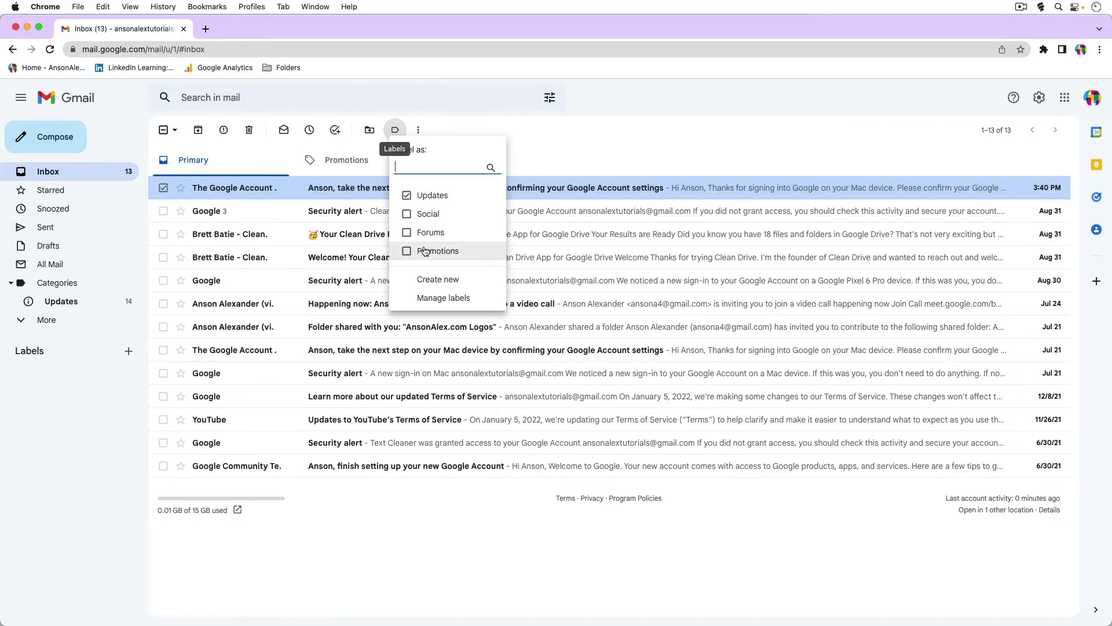
click(431, 279)
text(test label)
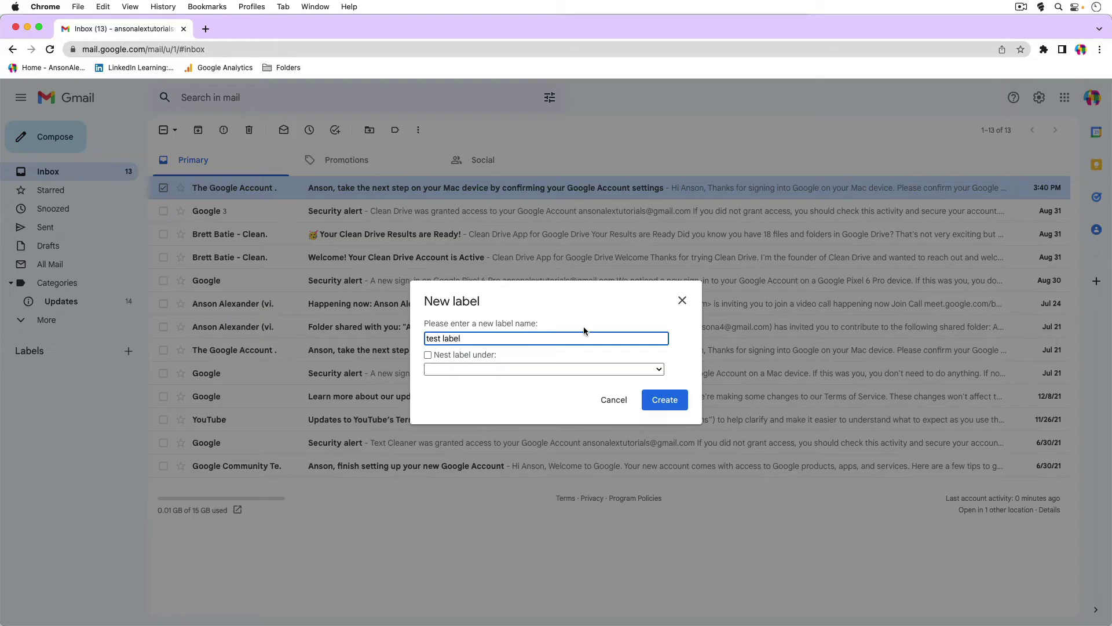
click(664, 399)
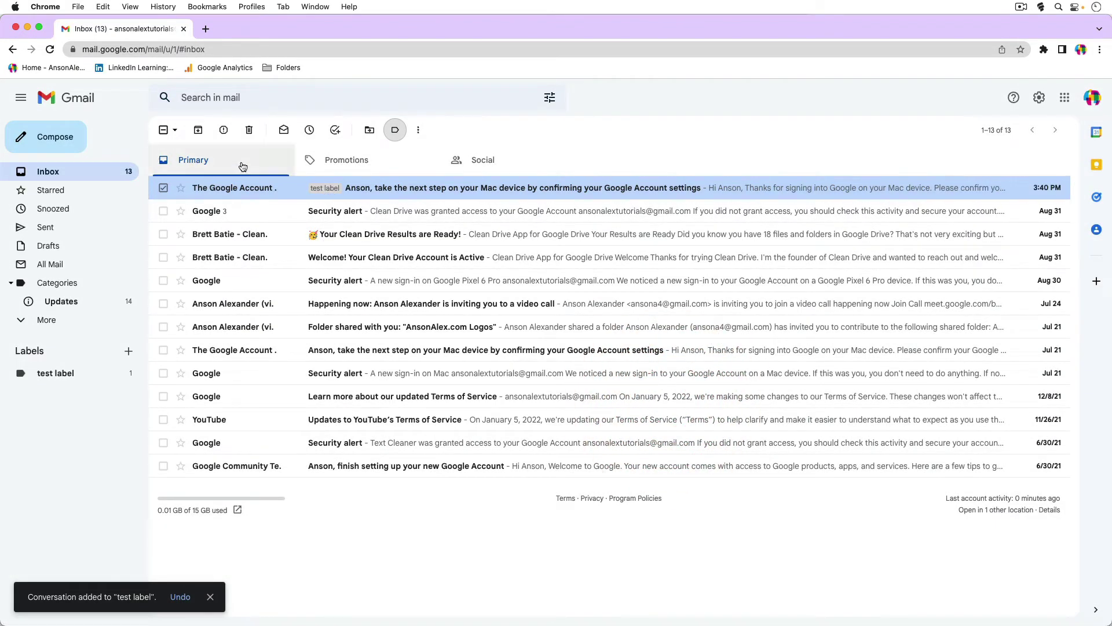
click(198, 130)
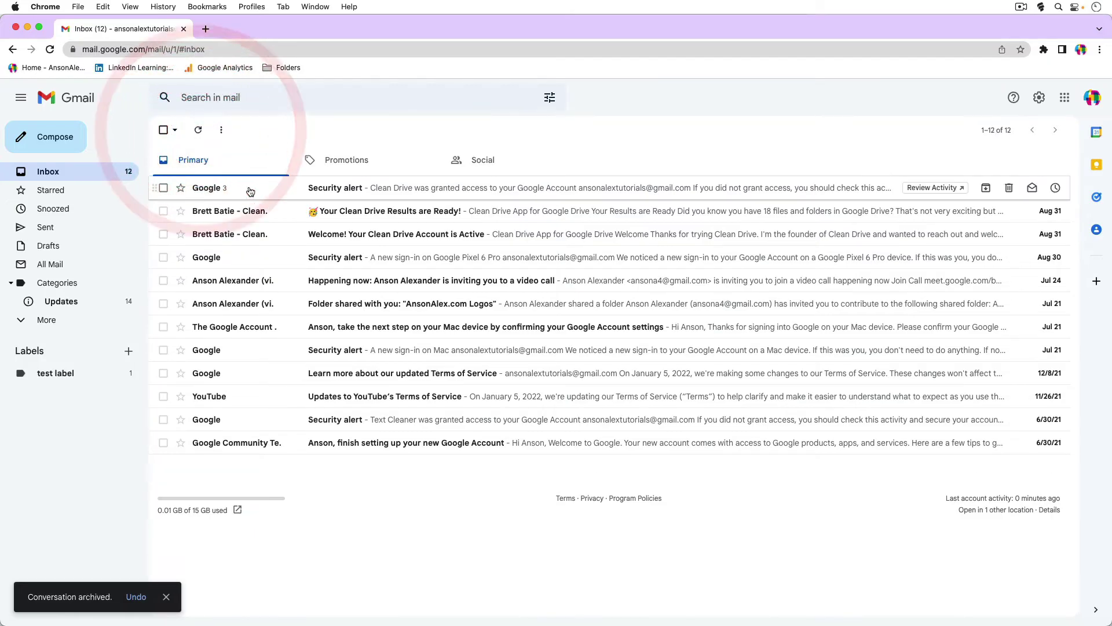
Show the 'test label' conversations and select its Google Account settings conversation.
click(81, 376)
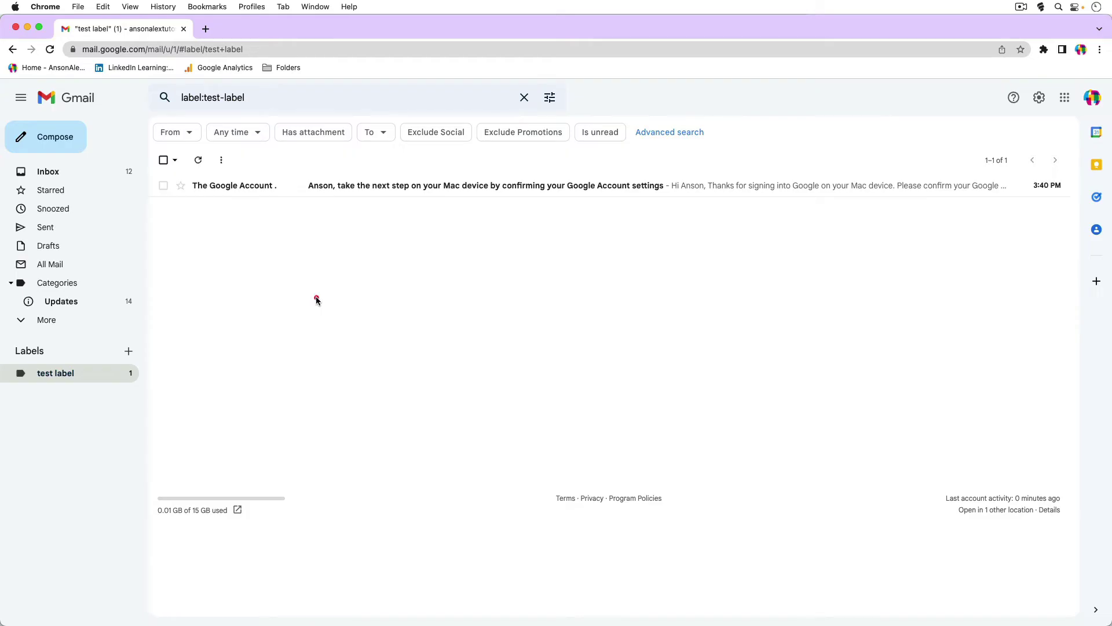
click(316, 300)
click(163, 185)
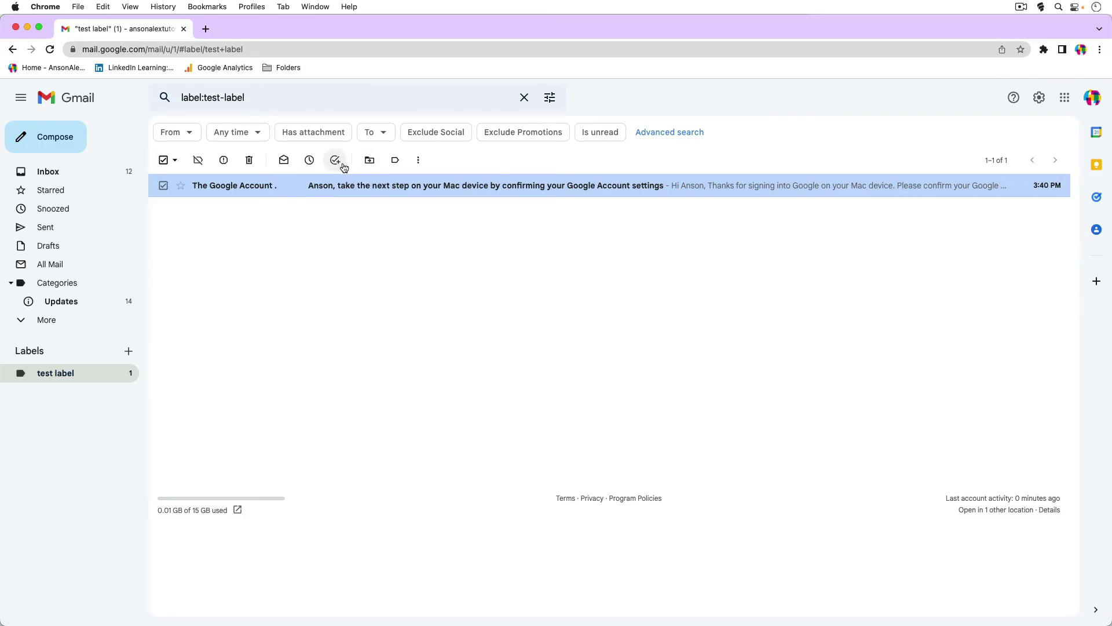
Move the test-labelled Google Account conversation back to the Inbox with Move to, checking the Inbox.
click(370, 162)
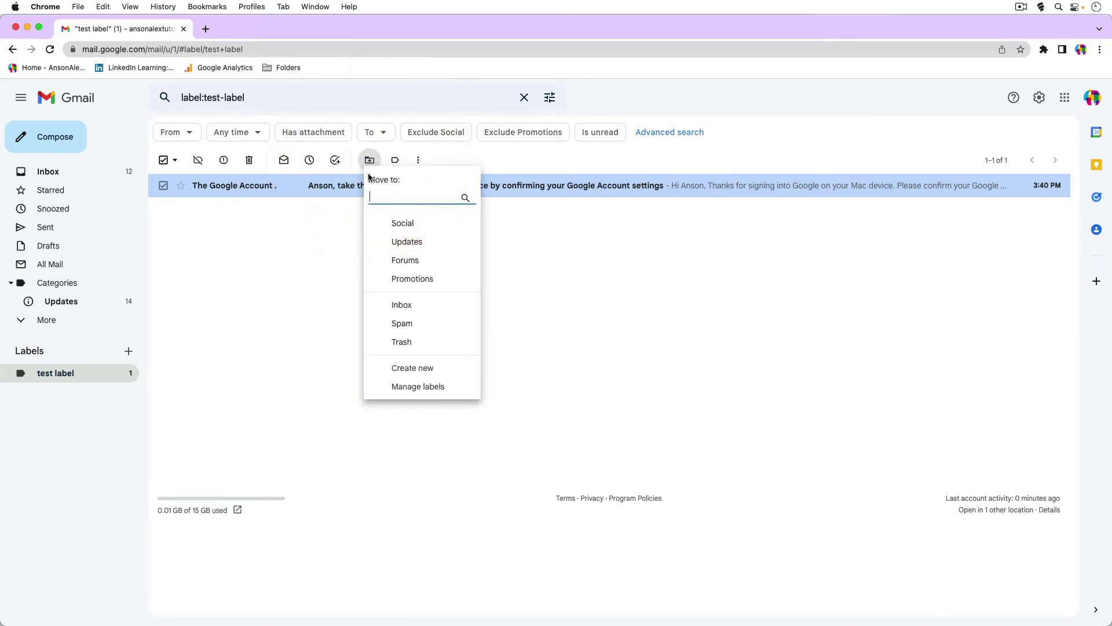
click(412, 307)
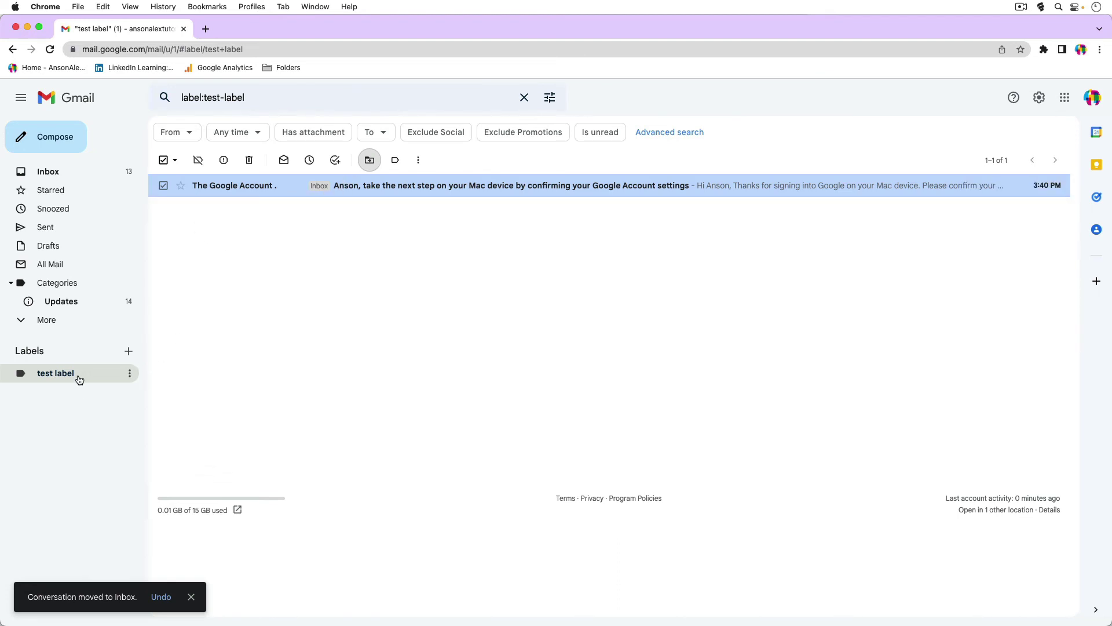
click(43, 173)
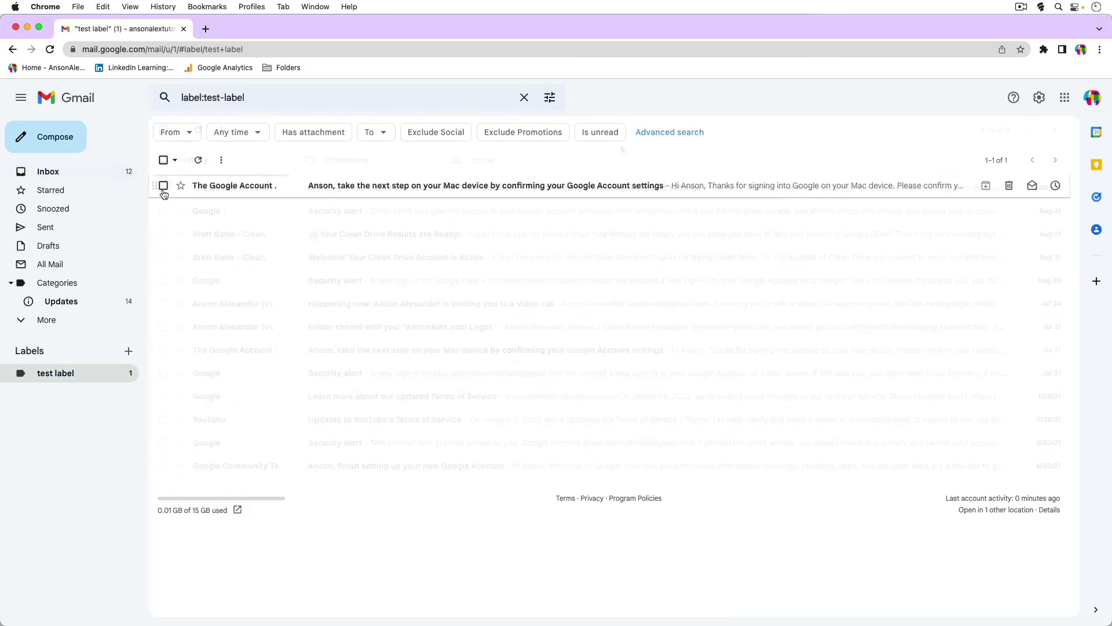
click(163, 188)
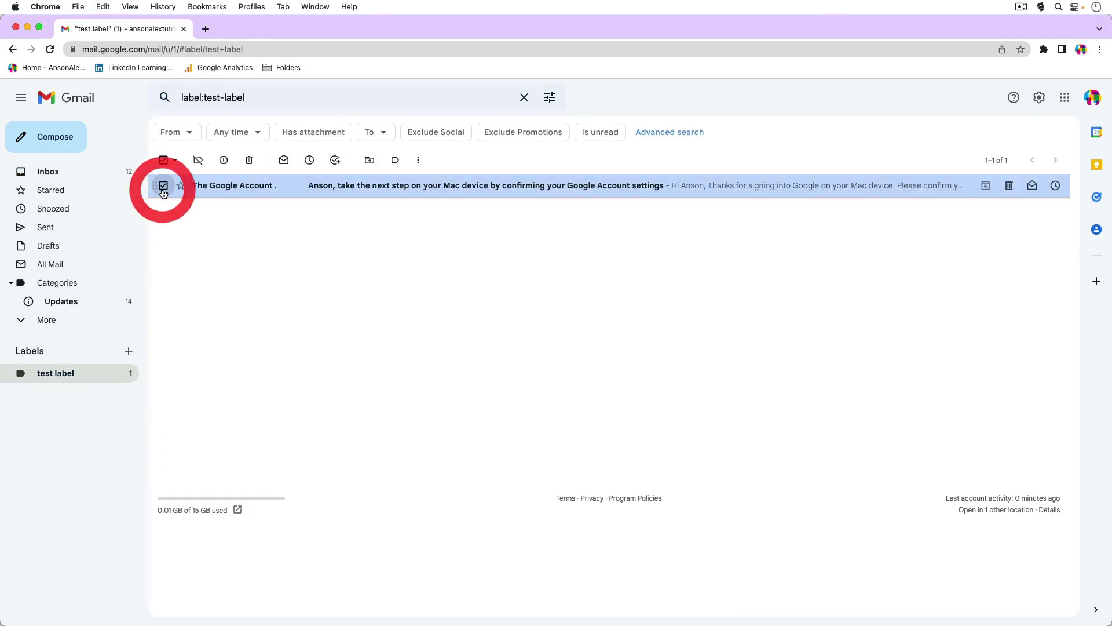
click(371, 162)
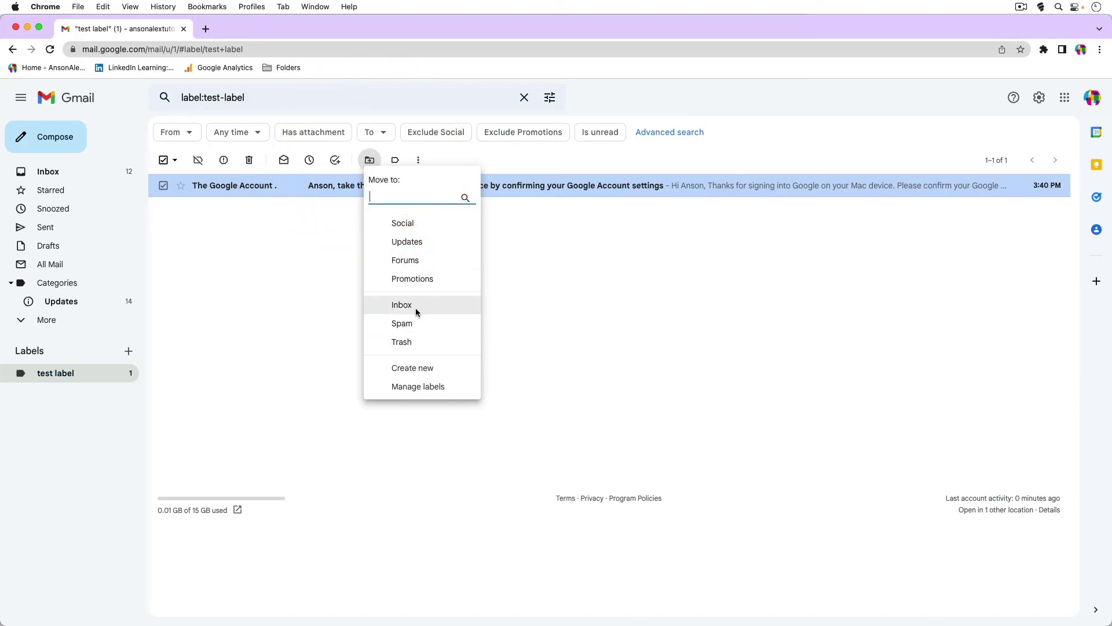
click(400, 306)
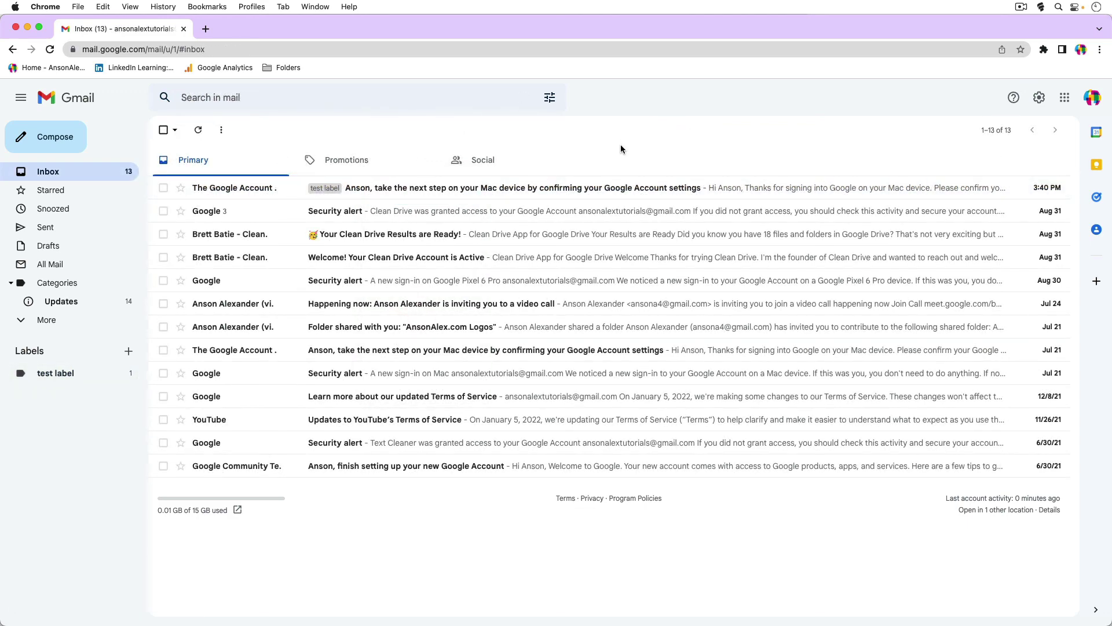